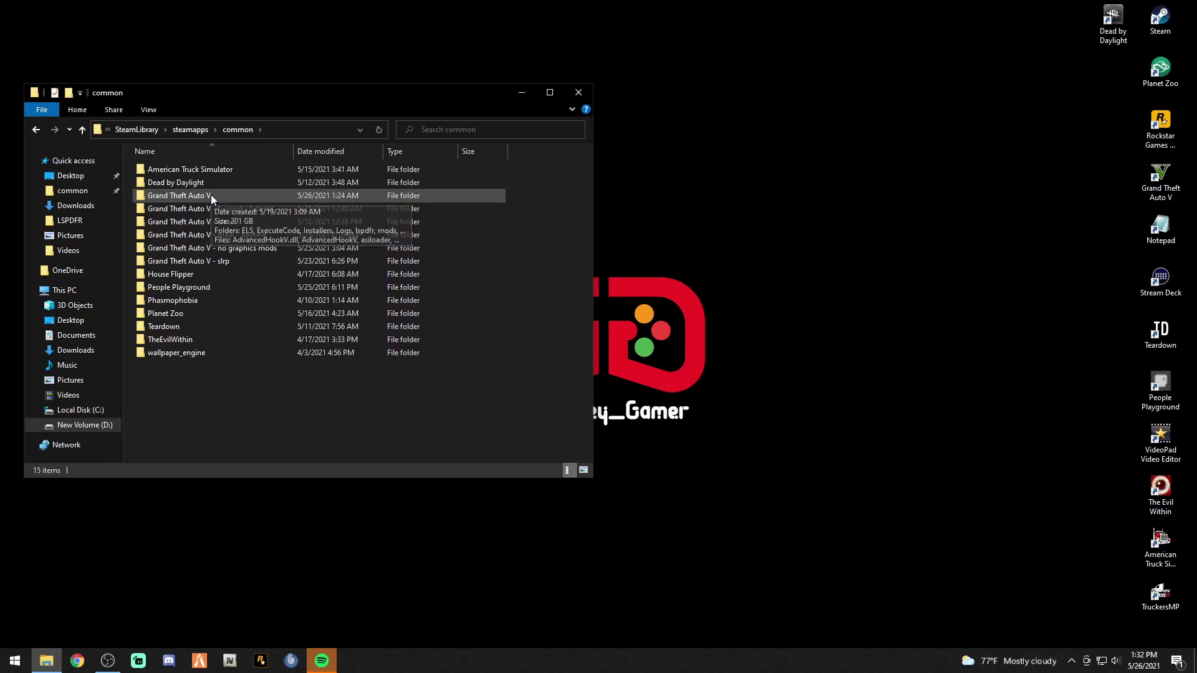
# - Open the Grand Theft Auto V game folder and create a new desktop folder named GTAV
pyautogui.doubleClick(169, 196)
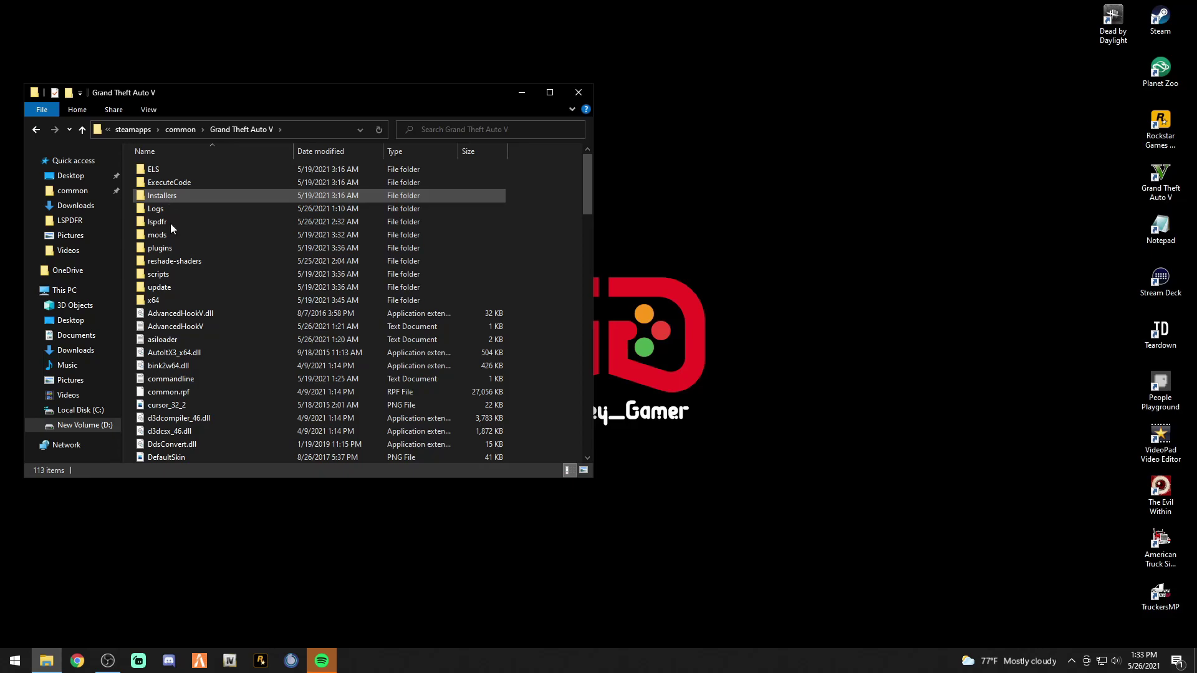
pyautogui.scroll(-9, 174, 300)
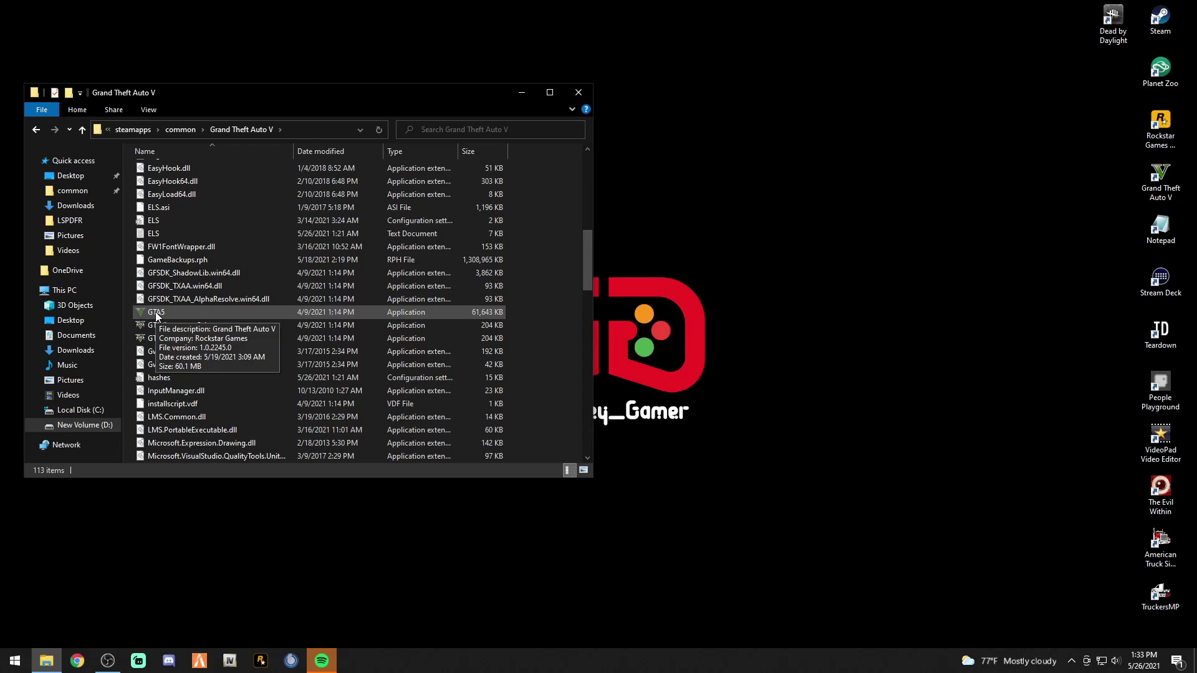
pyautogui.rightClick(287, 25)
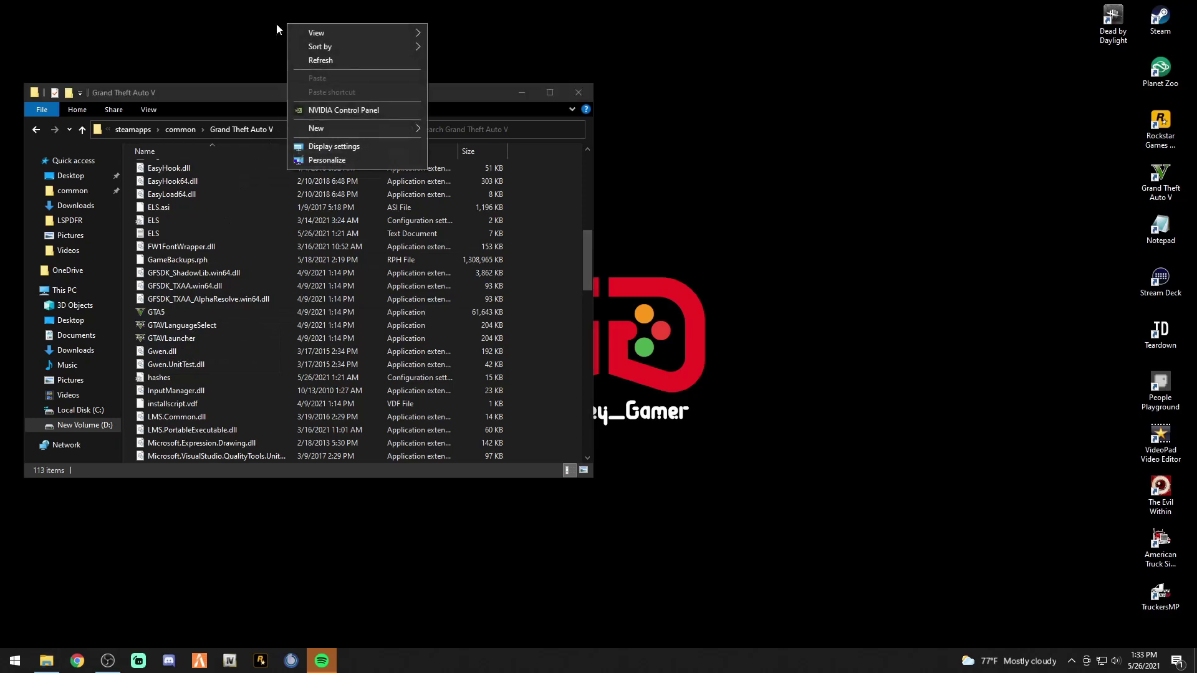
pyautogui.moveTo(314, 124)
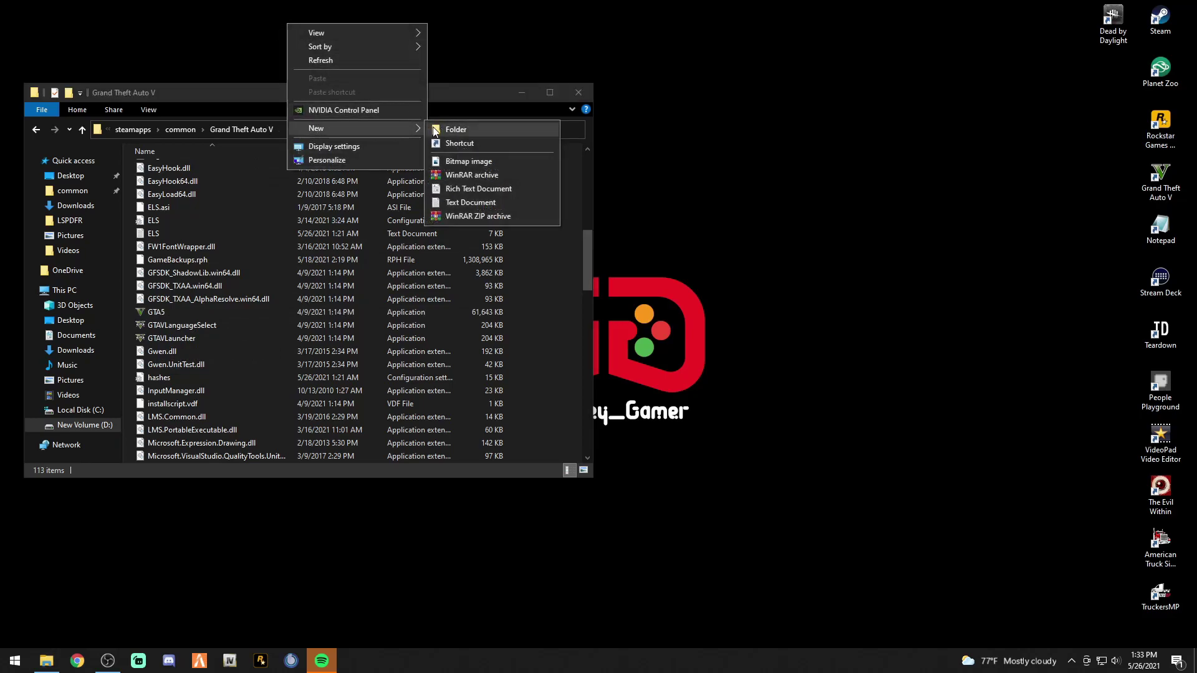
pyautogui.click(450, 129)
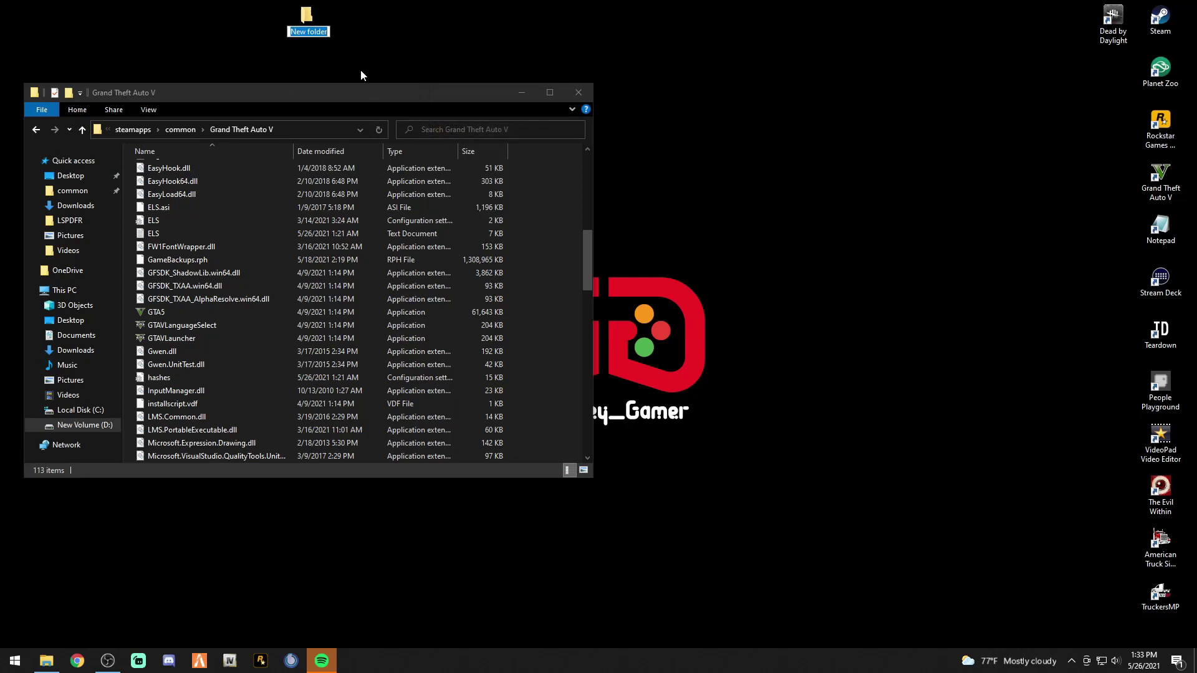
pyautogui.write('GTAV')
pyautogui.press('Return')
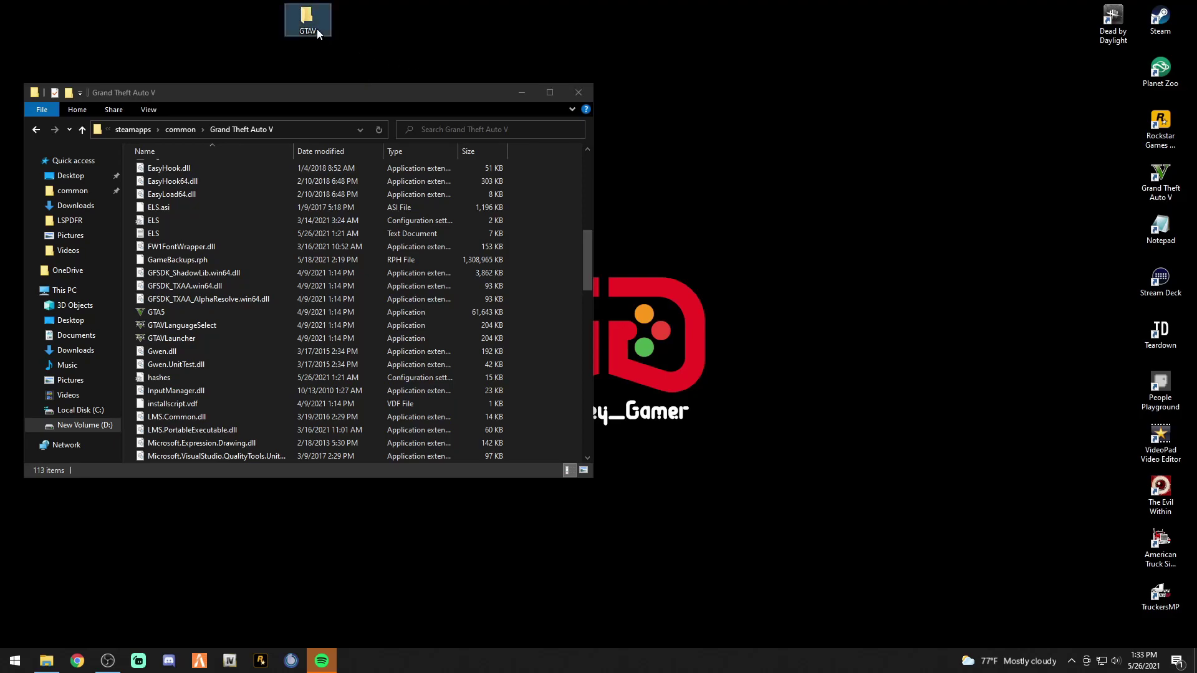
# - Check the file version of the GTA5 application and rename the desktop GTAV folder as gtav 2245.0
pyautogui.click(167, 315)
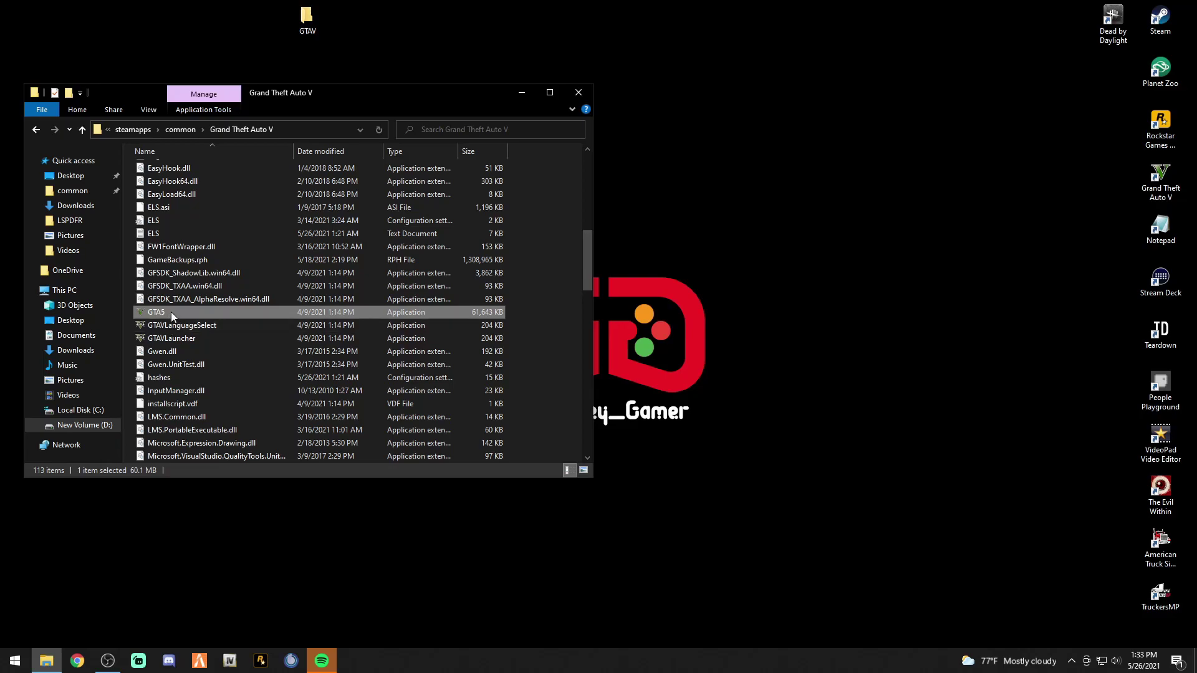
pyautogui.moveTo(170, 312)
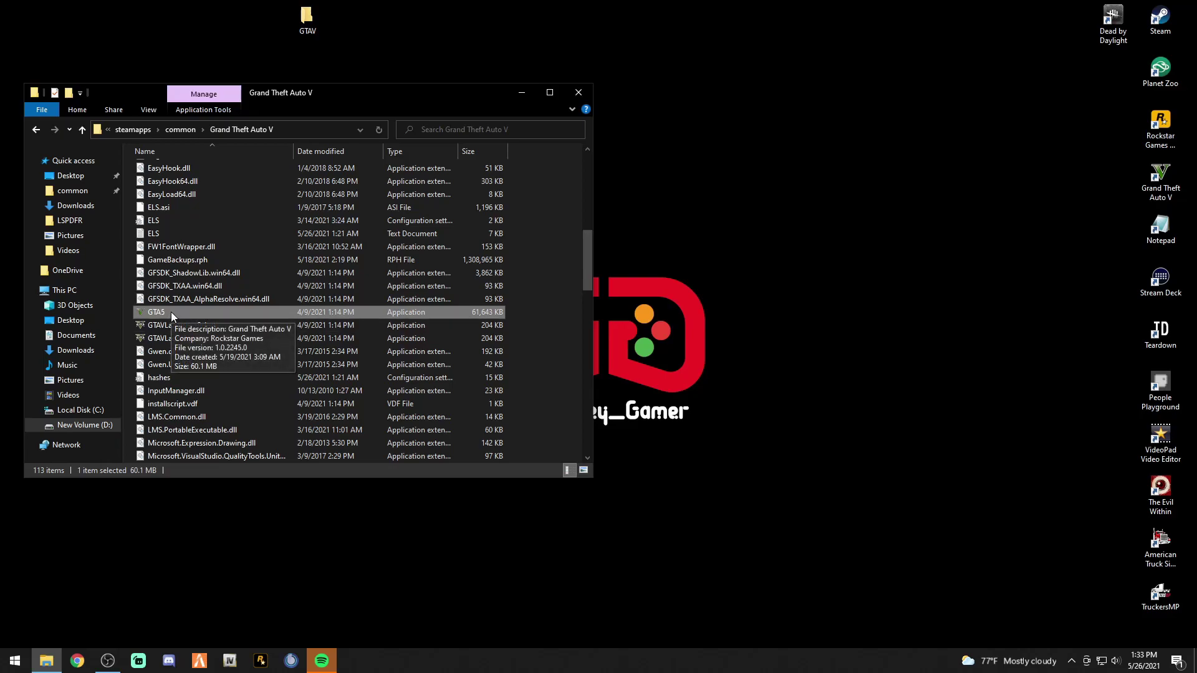
pyautogui.click(309, 32)
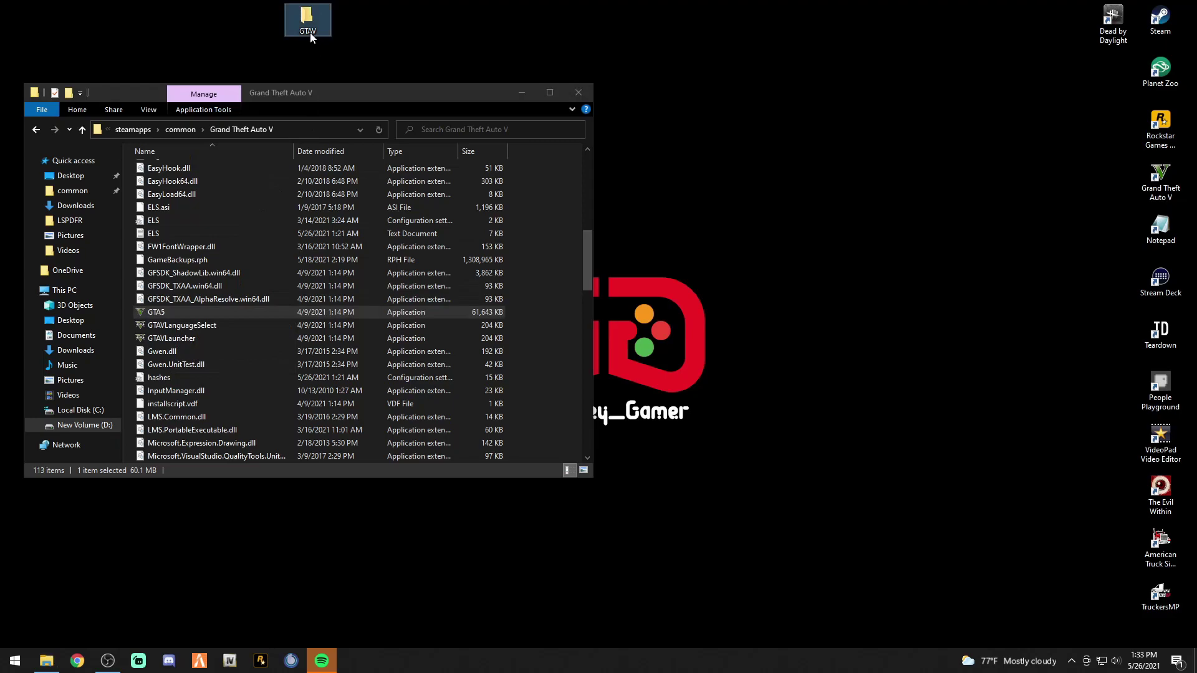
pyautogui.rightClick(309, 33)
pyautogui.click(331, 293)
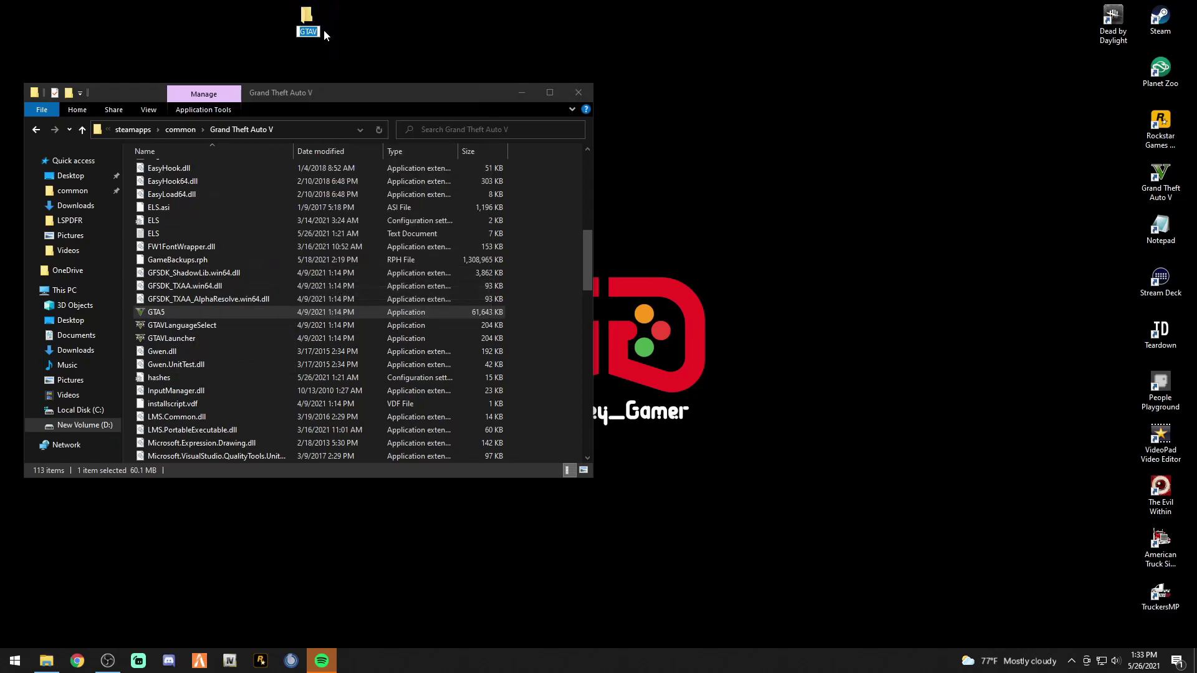
pyautogui.write('gtav 2245.0')
pyautogui.press('Return')
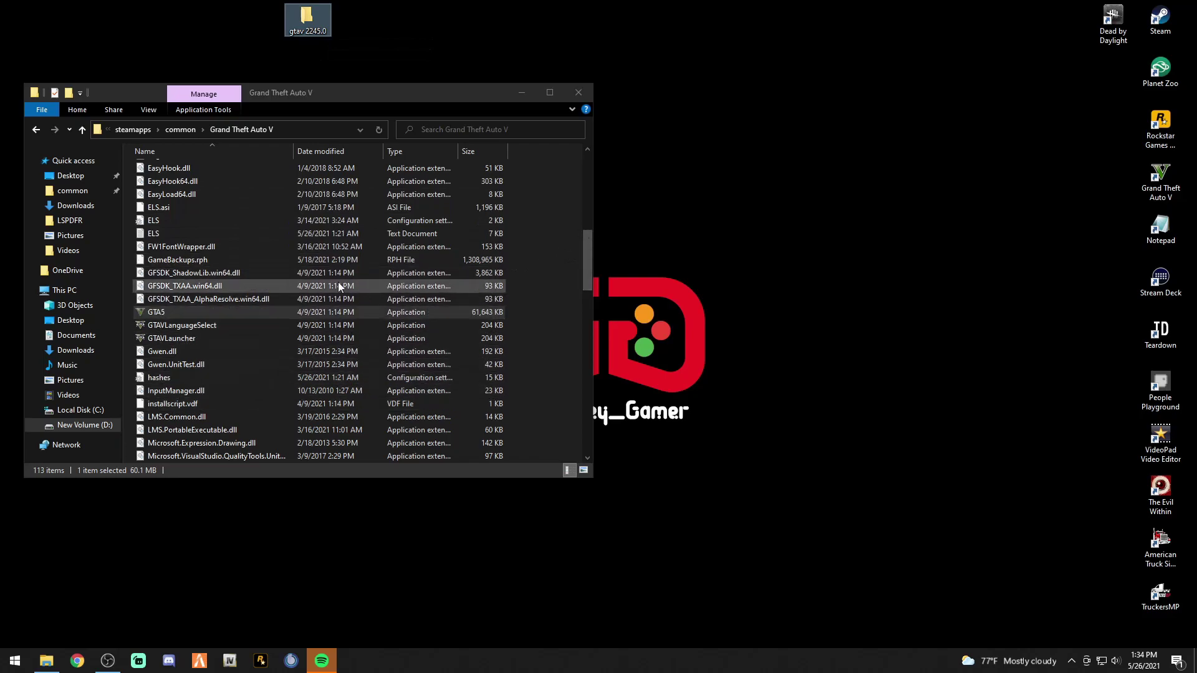
# - Copy GTA5, GTAVLanguageSelect, GTAVLauncher and PlayGTAV into the gtav 2245.0 desktop folder and check its contents
pyautogui.keyDown('ctrl'); pyautogui.click(154, 327); pyautogui.keyUp('ctrl')
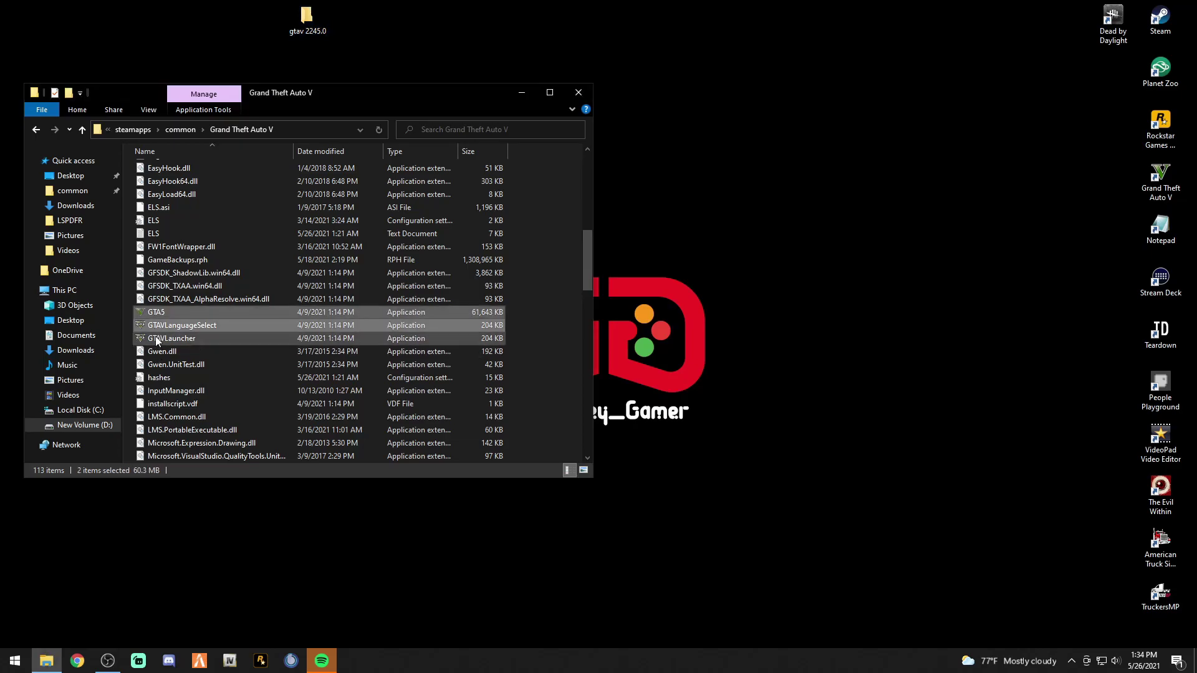
pyautogui.keyDown('ctrl'); pyautogui.click(165, 339); pyautogui.keyUp('ctrl')
pyautogui.scroll(-6, 204, 362)
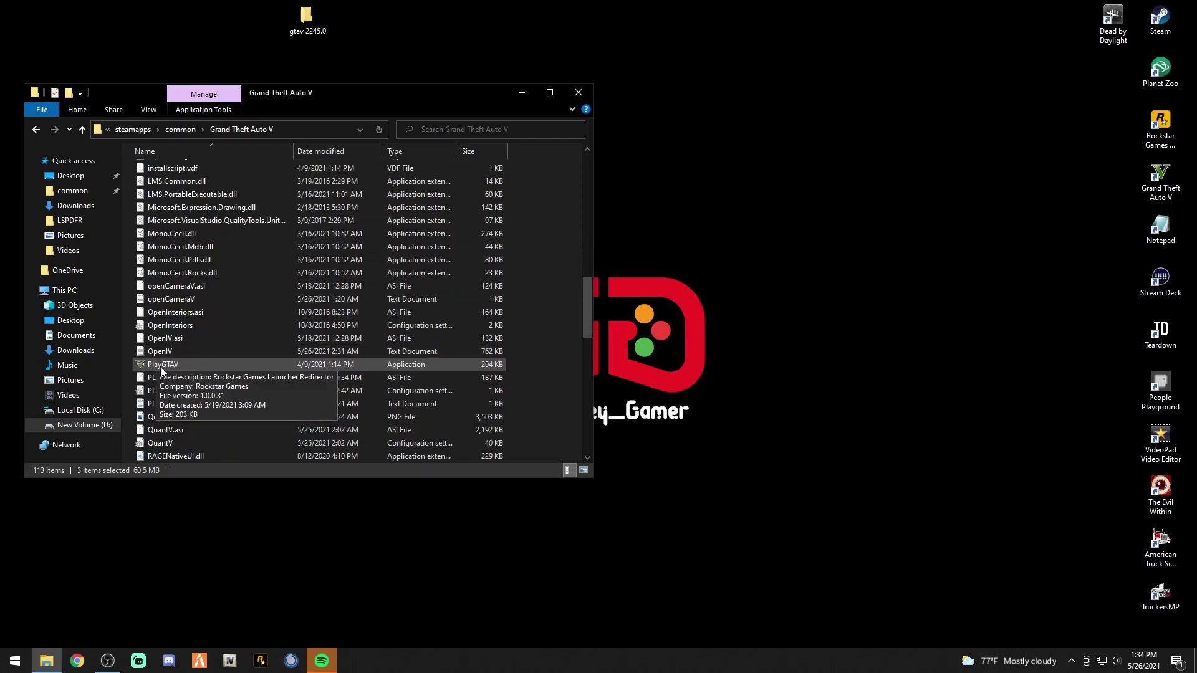
pyautogui.keyDown('ctrl'); pyautogui.click(173, 364); pyautogui.keyUp('ctrl')
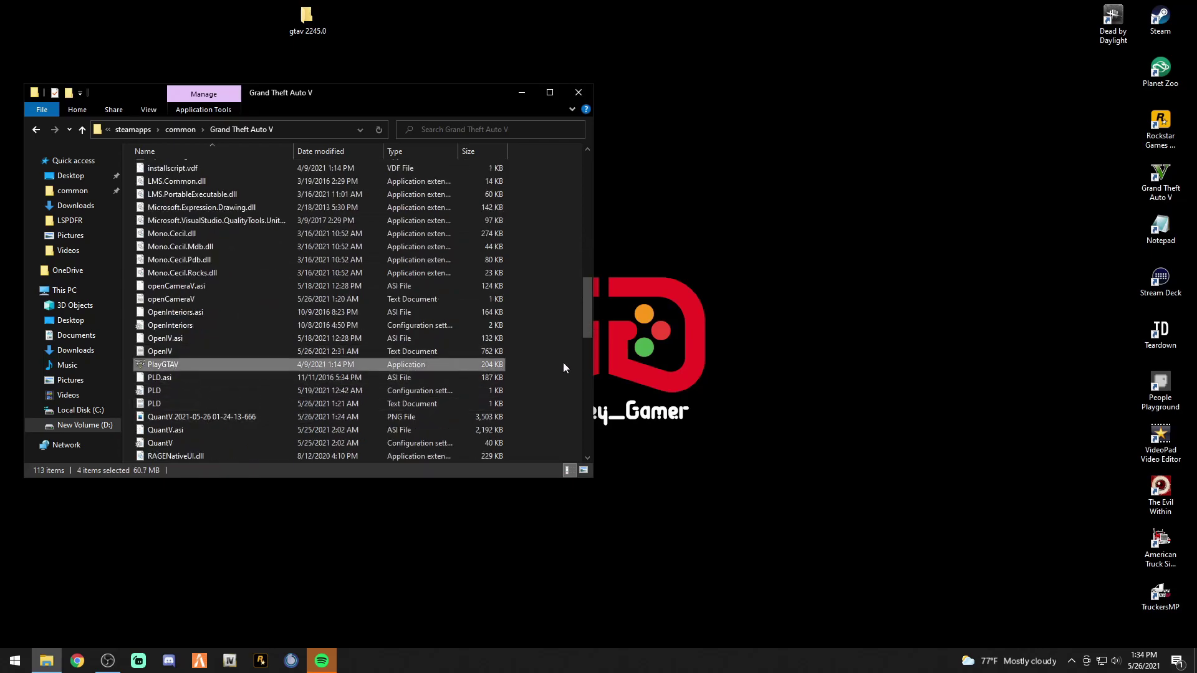
pyautogui.moveTo(585, 331); pyautogui.dragTo(571, 303)
pyautogui.moveTo(205, 192); pyautogui.dragTo(301, 32)
pyautogui.doubleClick(308, 24)
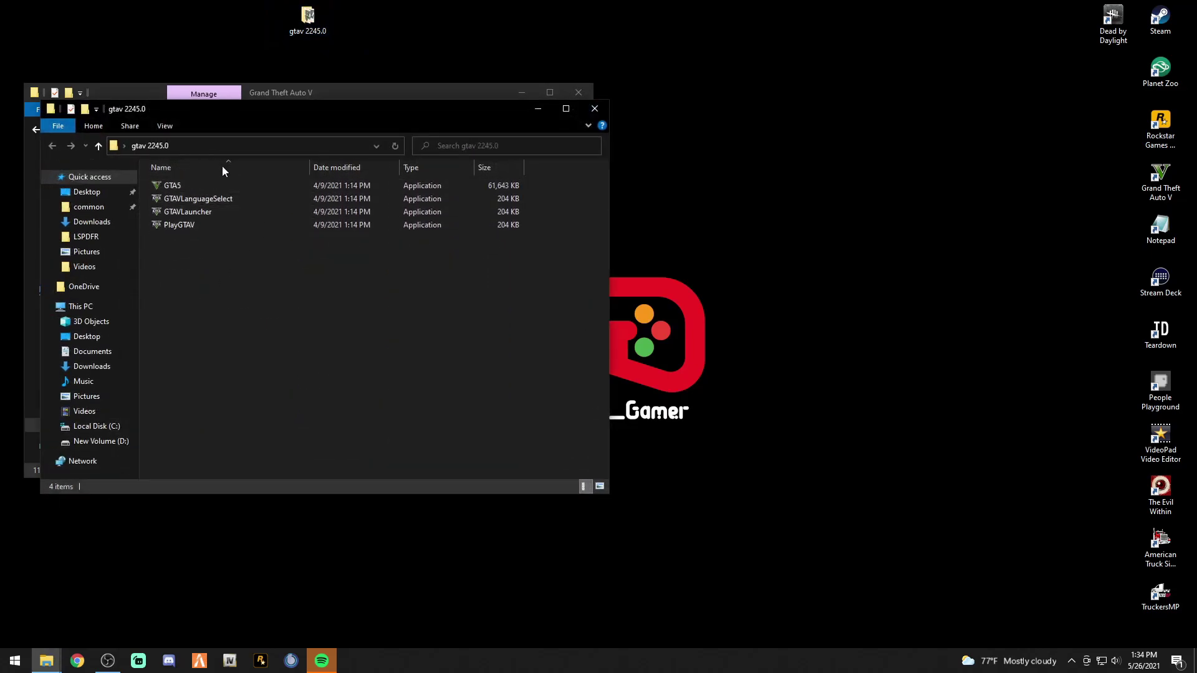
pyautogui.click(594, 109)
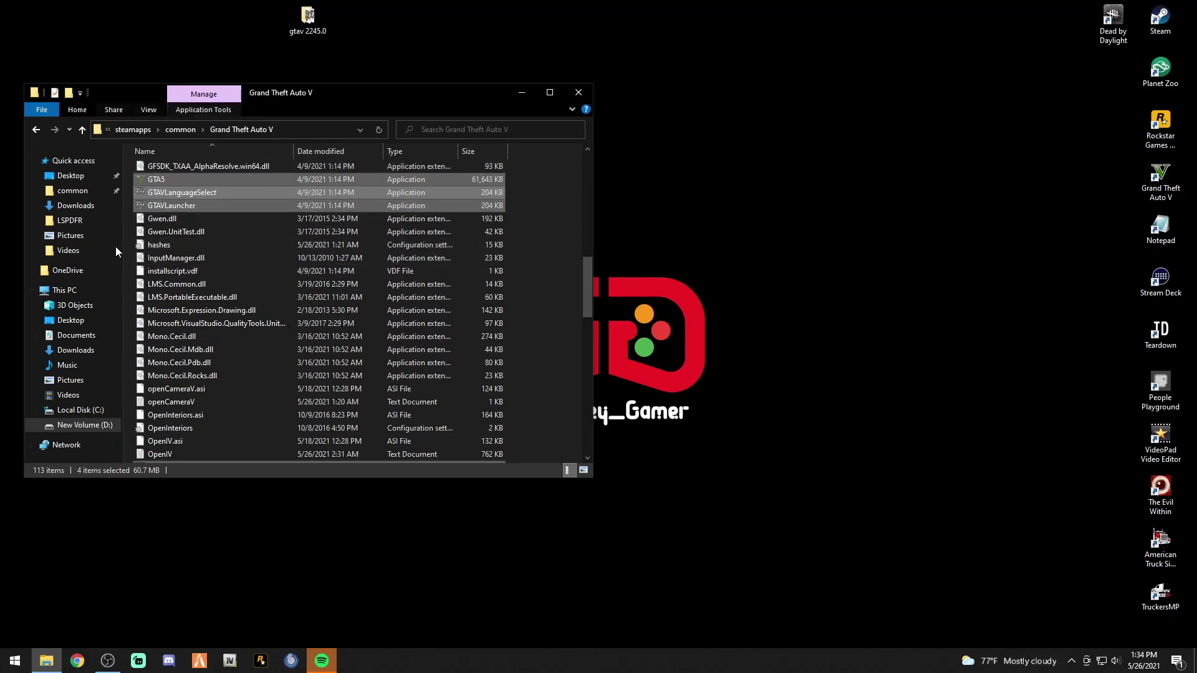
# - Compare the original executables in the game folder with the copies in the gtav 2245.0 folder
pyautogui.moveTo(584, 283); pyautogui.dragTo(588, 211)
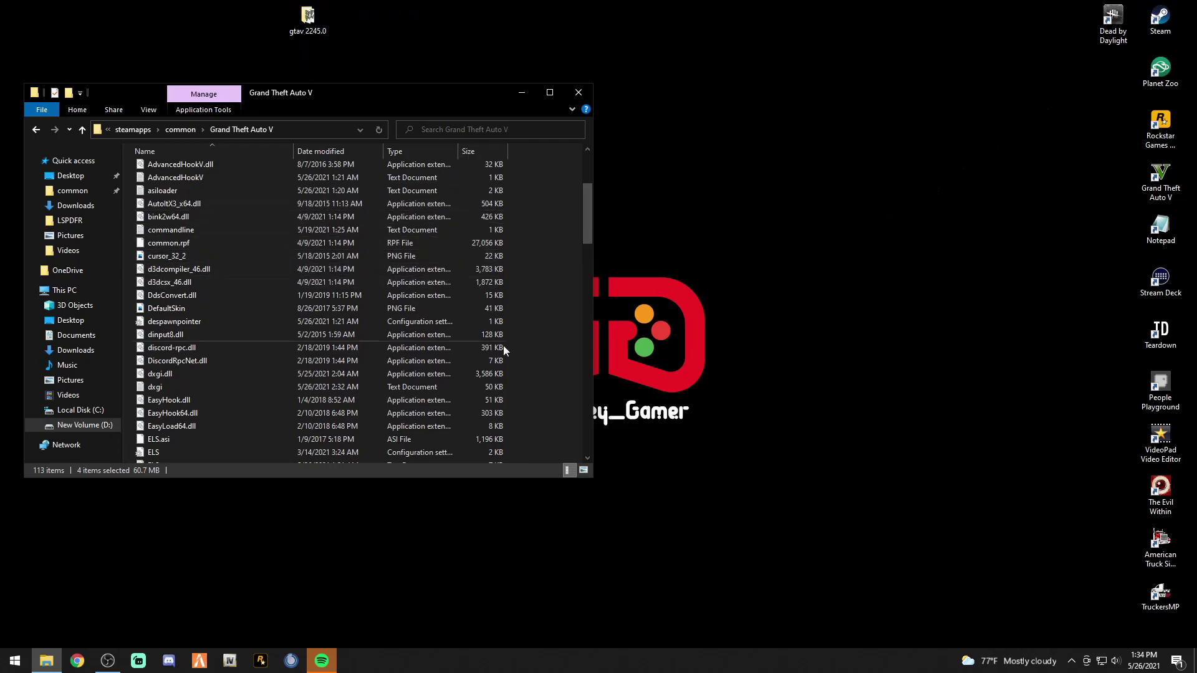
pyautogui.scroll(4, 588, 187)
pyautogui.scroll(-8, 301, 271)
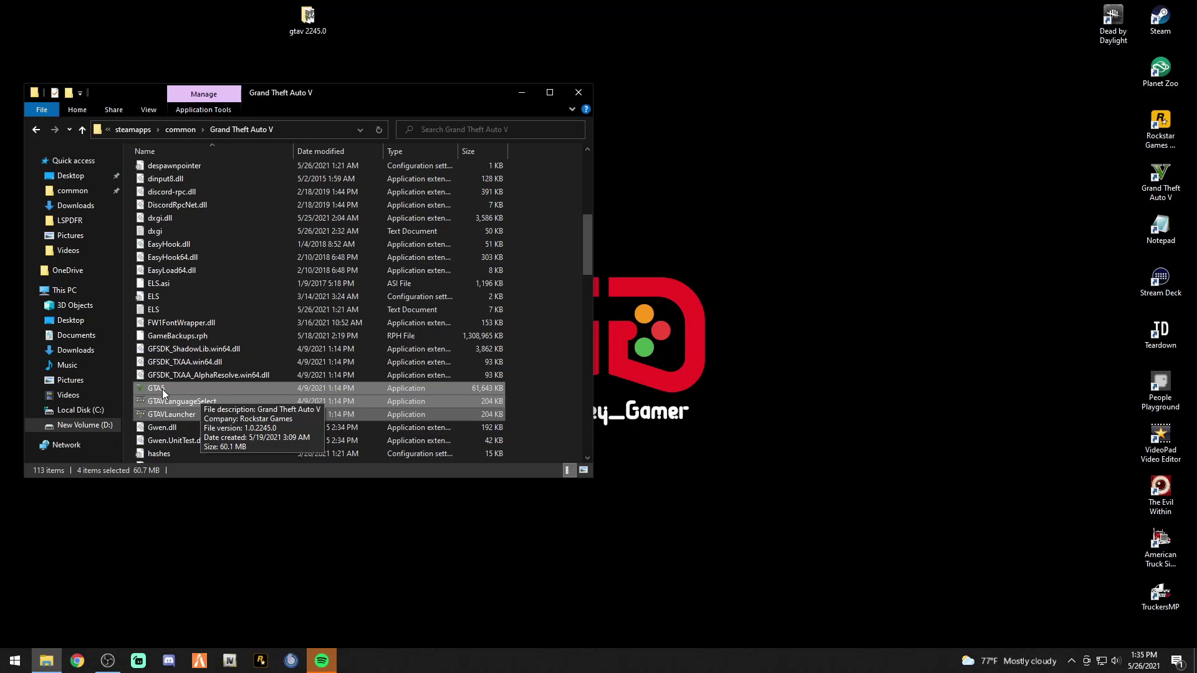
pyautogui.doubleClick(311, 22)
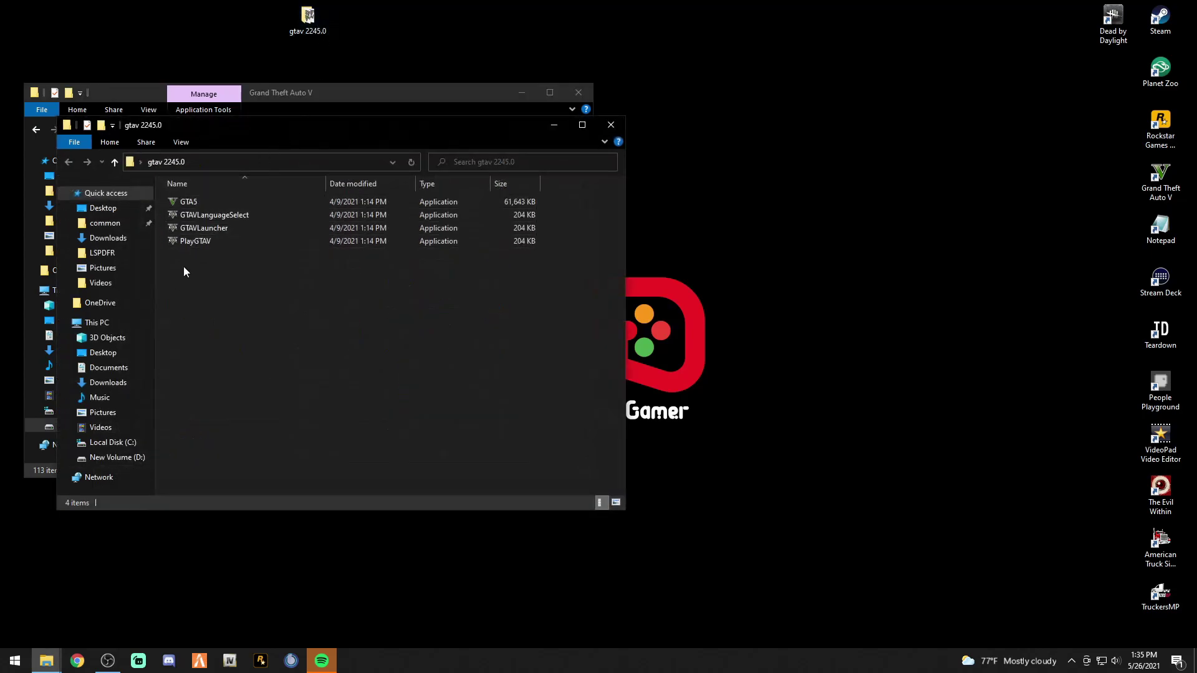
pyautogui.click(611, 125)
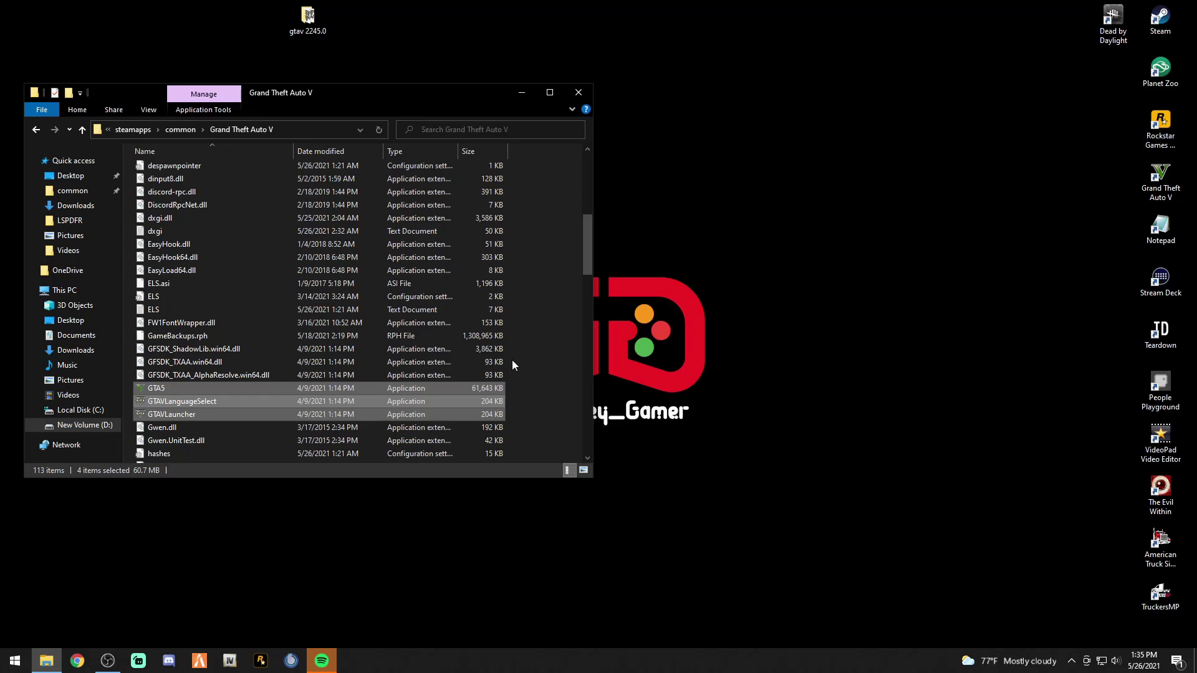
# - Switch to Steam, view the local files options in the properties of Grand Theft Auto V, and close Steam
pyautogui.doubleClick(1159, 19)
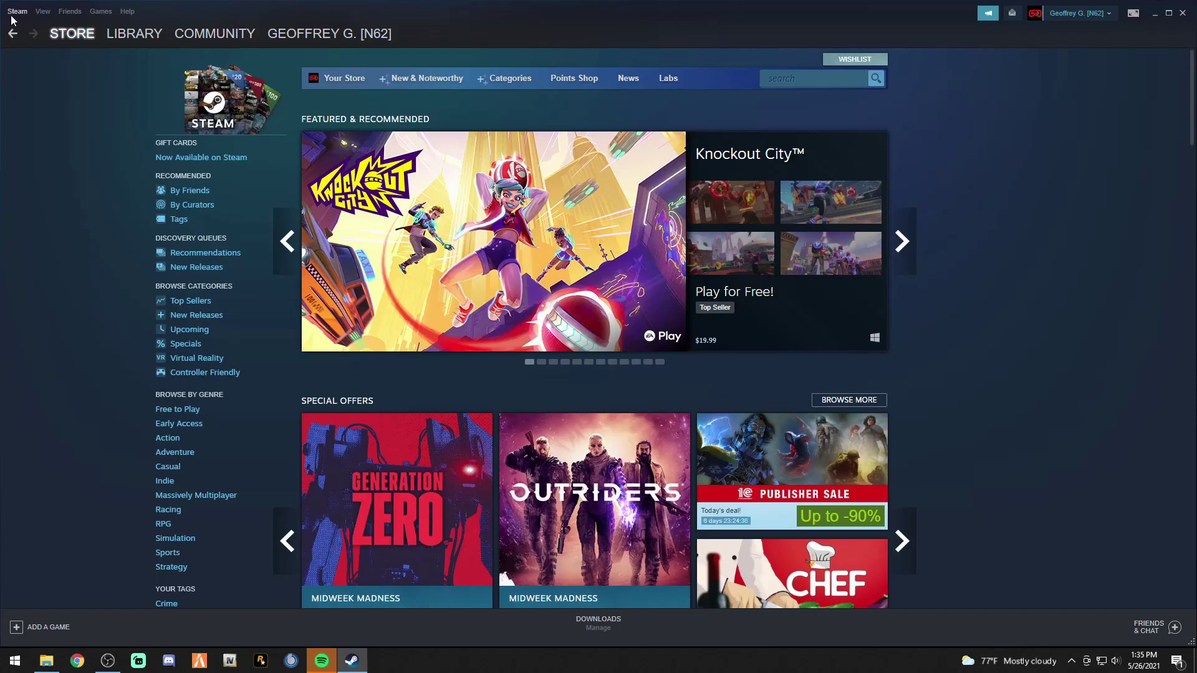
pyautogui.click(39, 13)
pyautogui.click(55, 25)
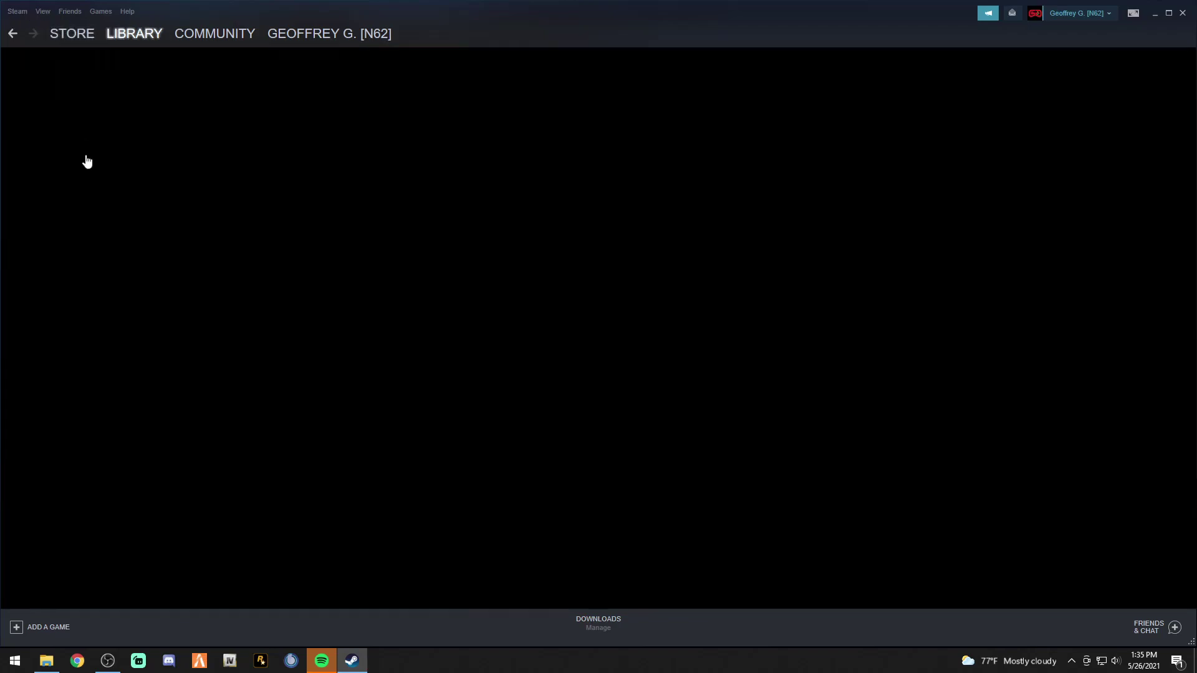
pyautogui.click(61, 211)
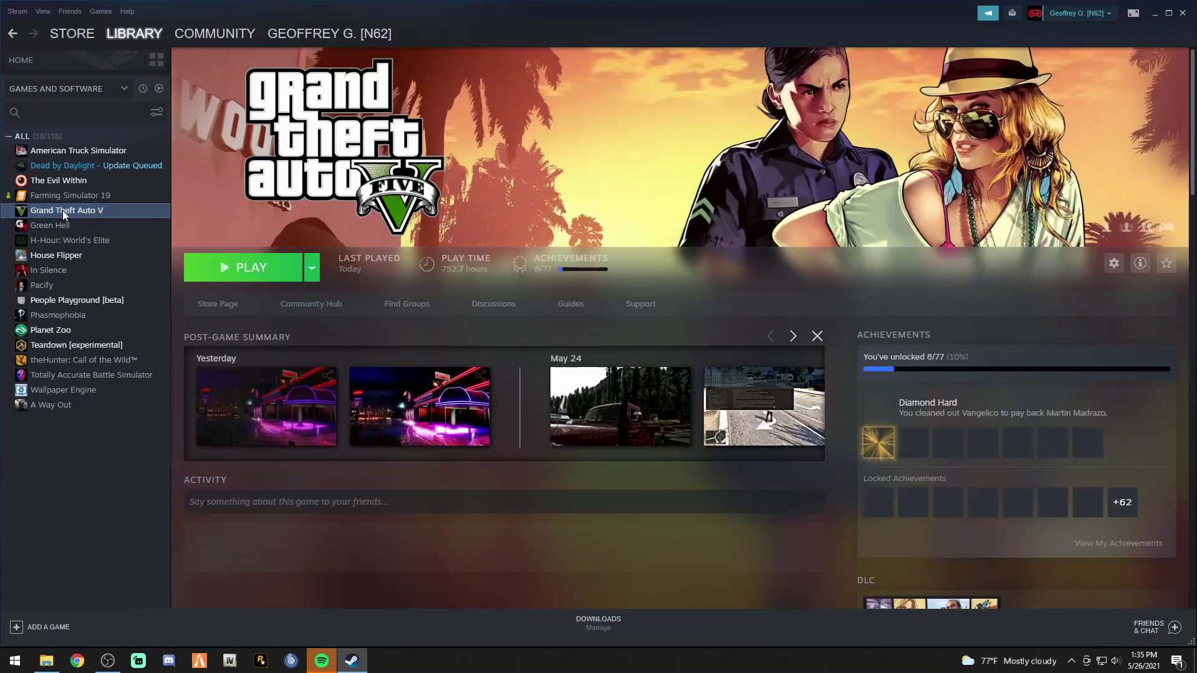
pyautogui.rightClick(63, 211)
pyautogui.click(93, 285)
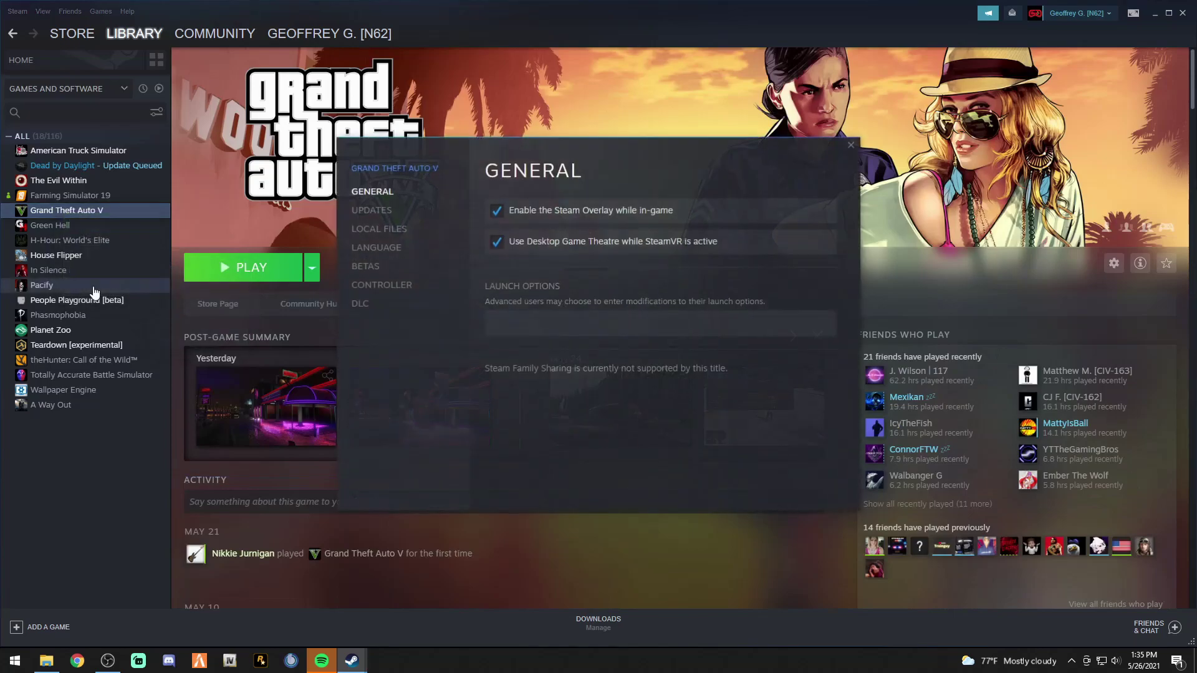
pyautogui.click(387, 229)
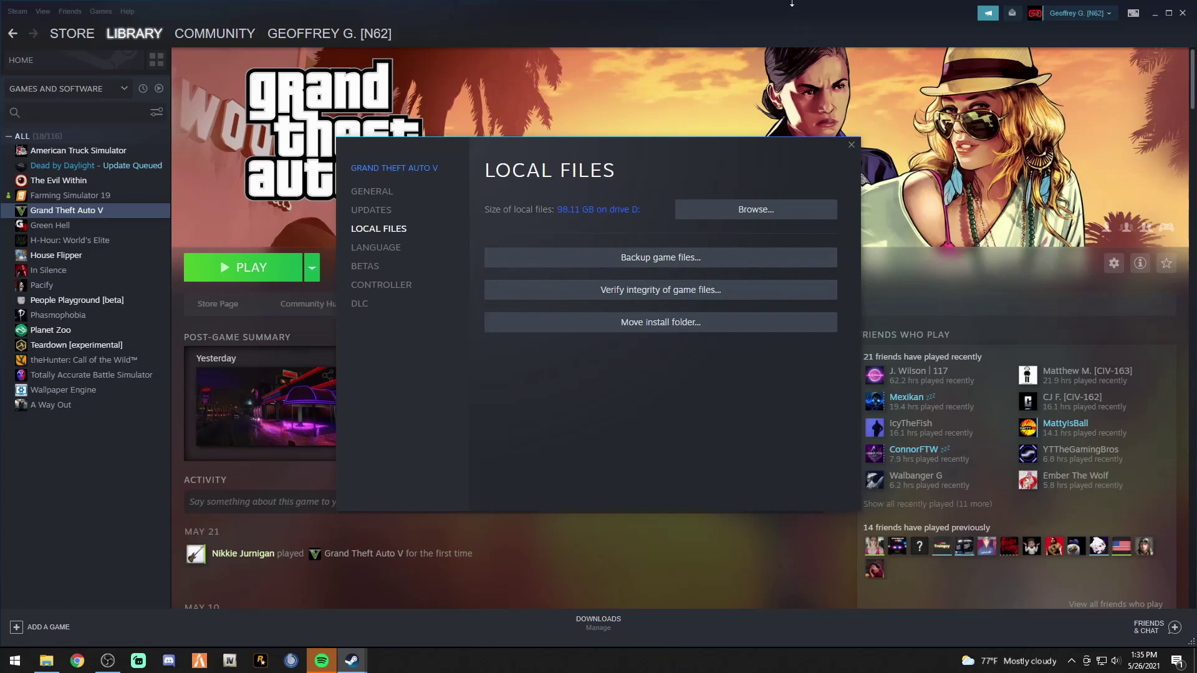
pyautogui.click(850, 145)
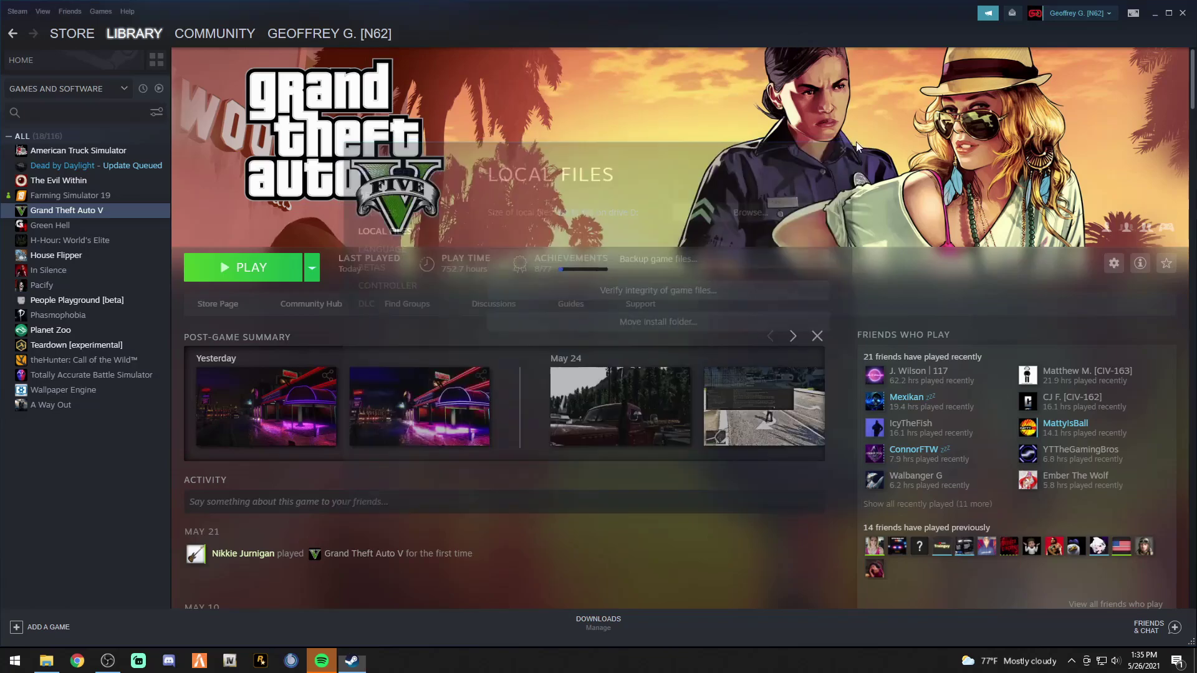
pyautogui.click(1181, 15)
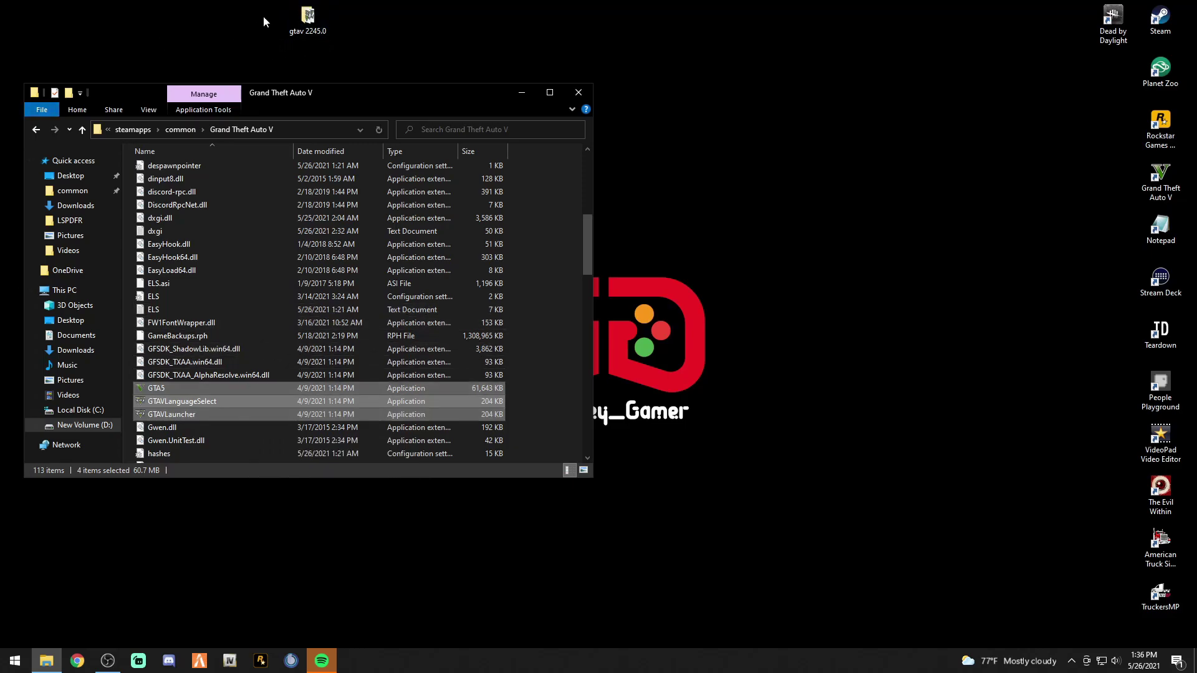
# - Switch to RAGE Plugin Hook, back up the current game version in the game settings, and expand the Revert game version section
pyautogui.click(576, 93)
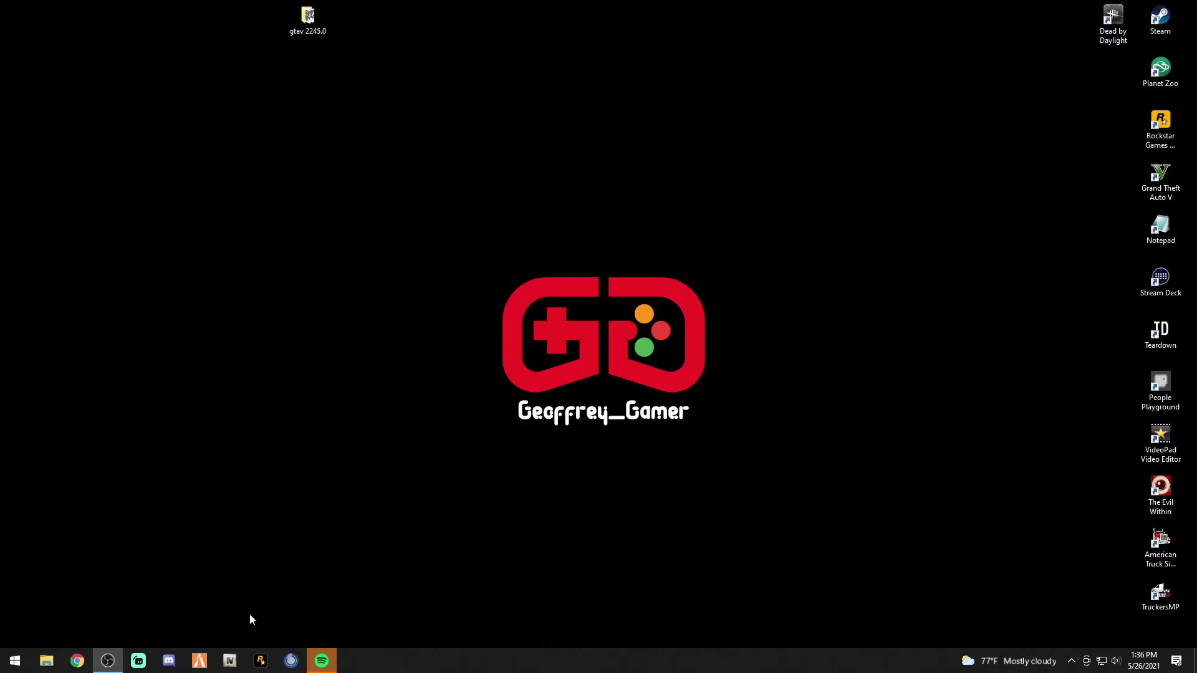
pyautogui.click(262, 662)
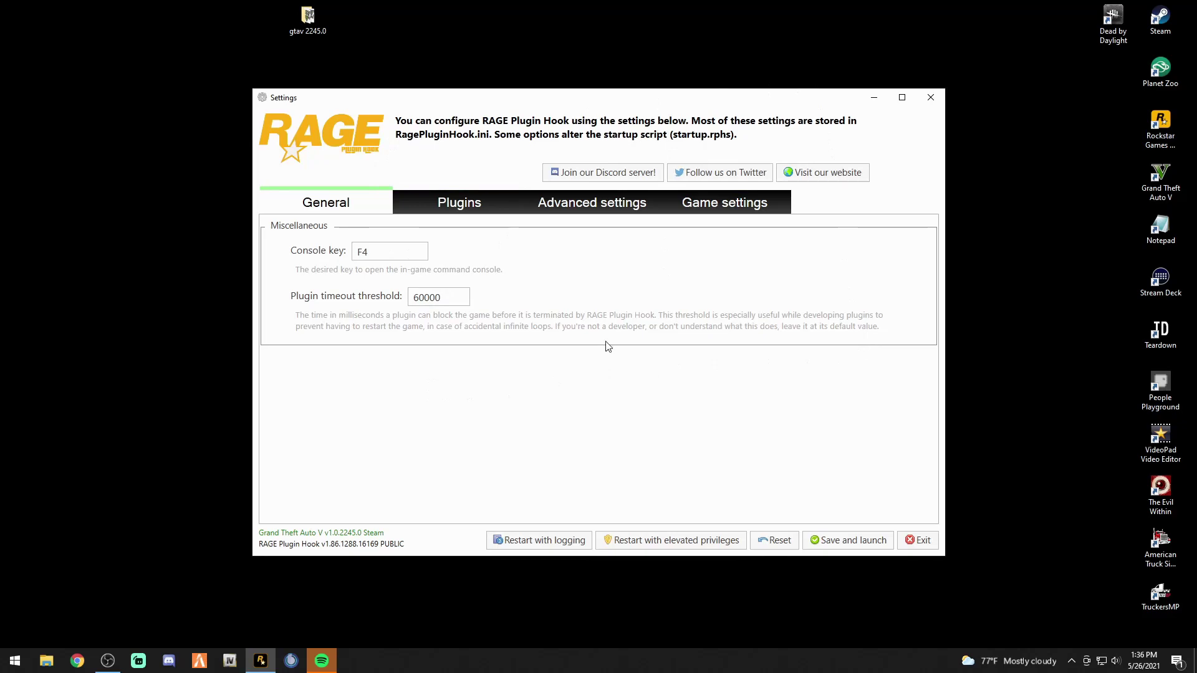
pyautogui.click(716, 205)
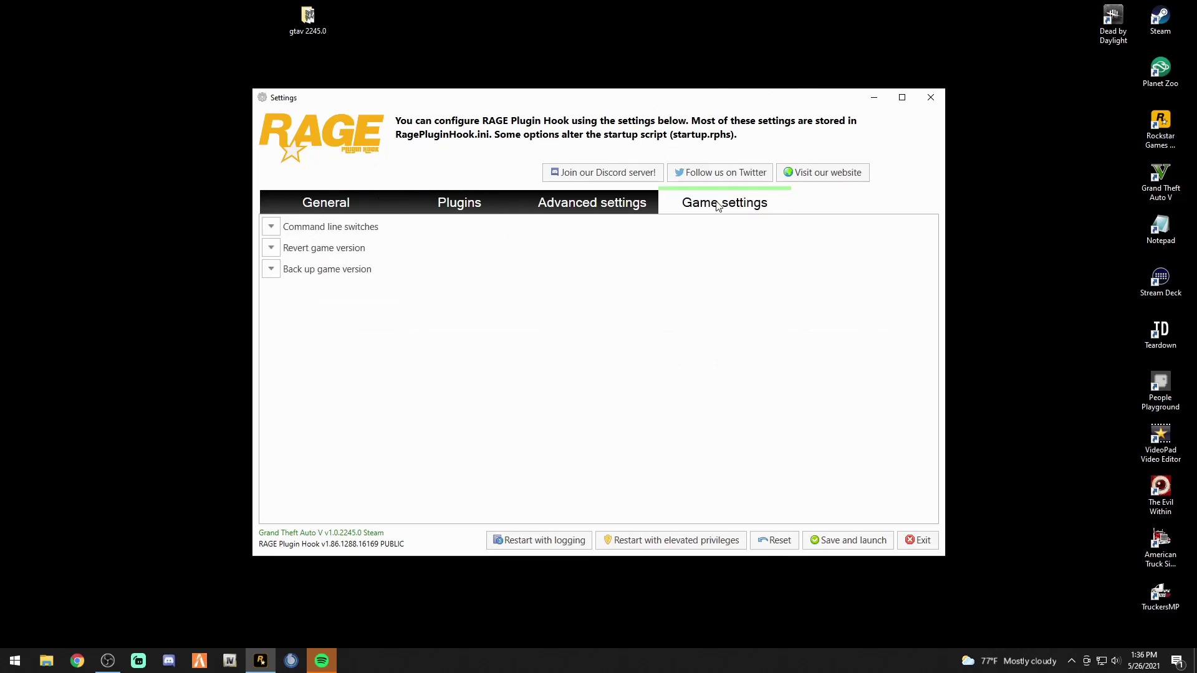
pyautogui.click(276, 275)
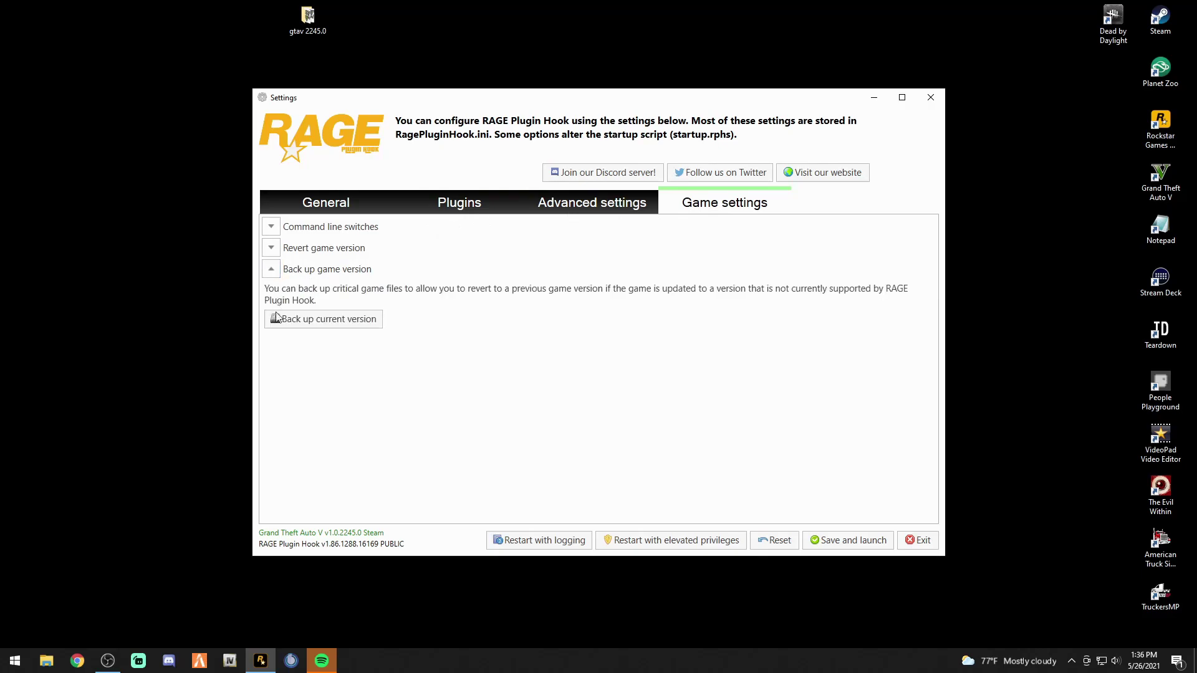
pyautogui.click(332, 324)
pyautogui.click(271, 250)
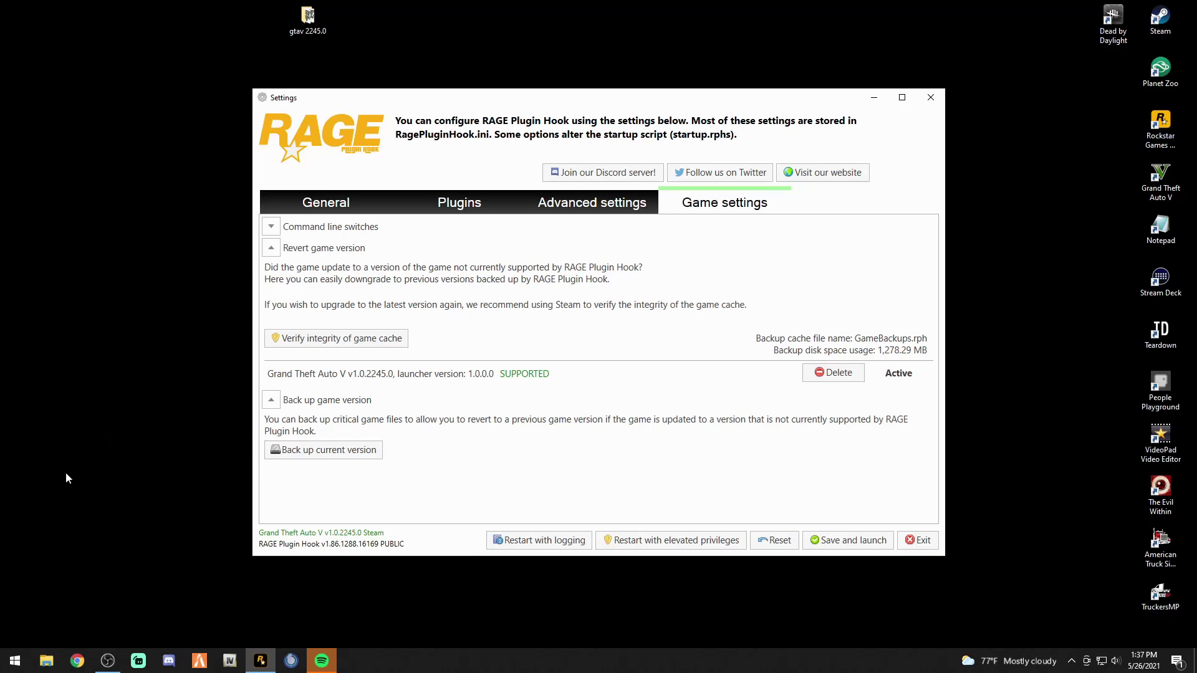
# - Review the files in the gtav 2245.0 folder and the backup entry under Revert game version
pyautogui.doubleClick(313, 20)
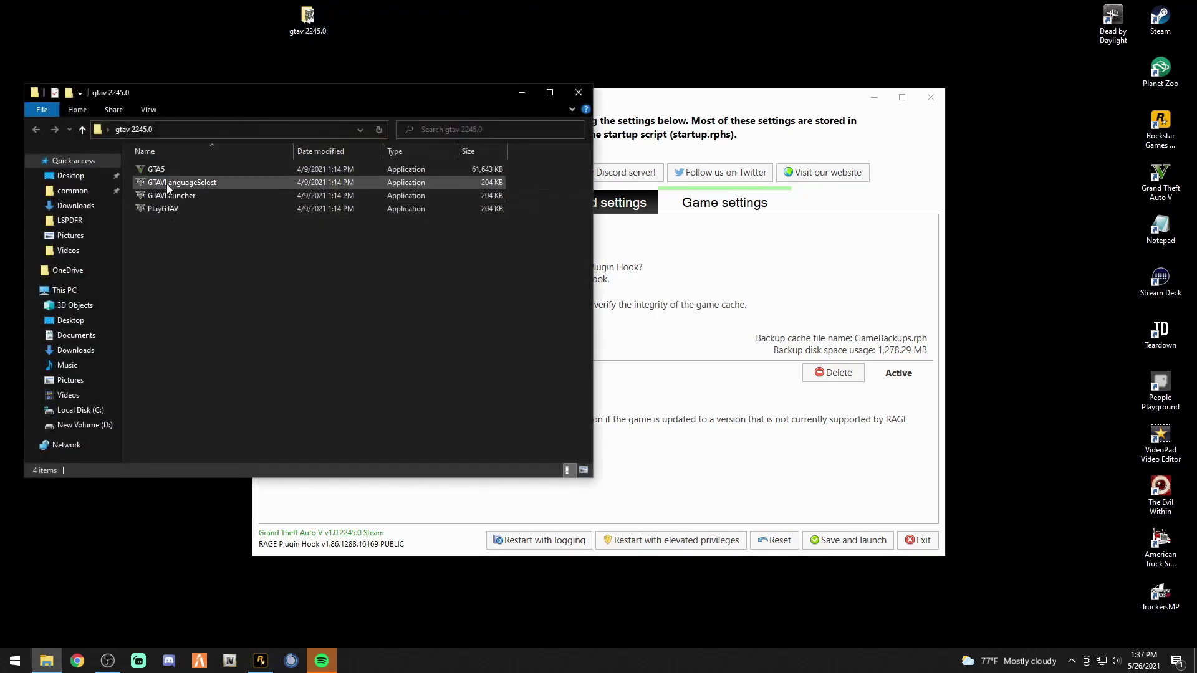
pyautogui.click(579, 93)
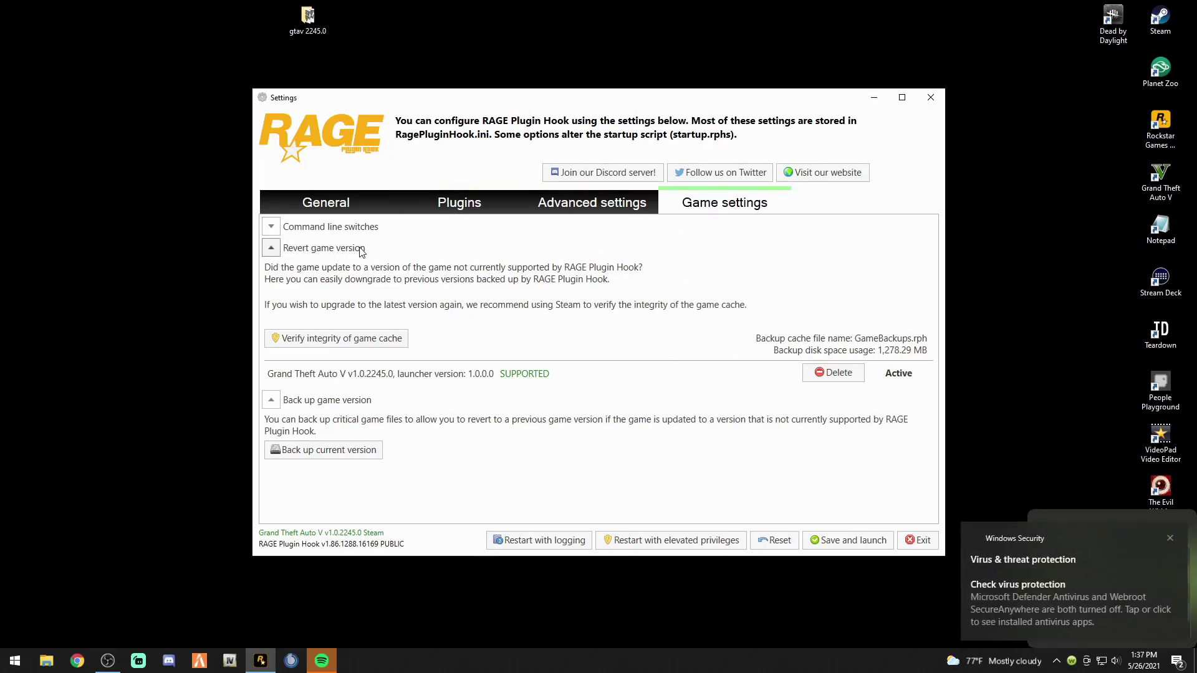
pyautogui.click(1023, 614)
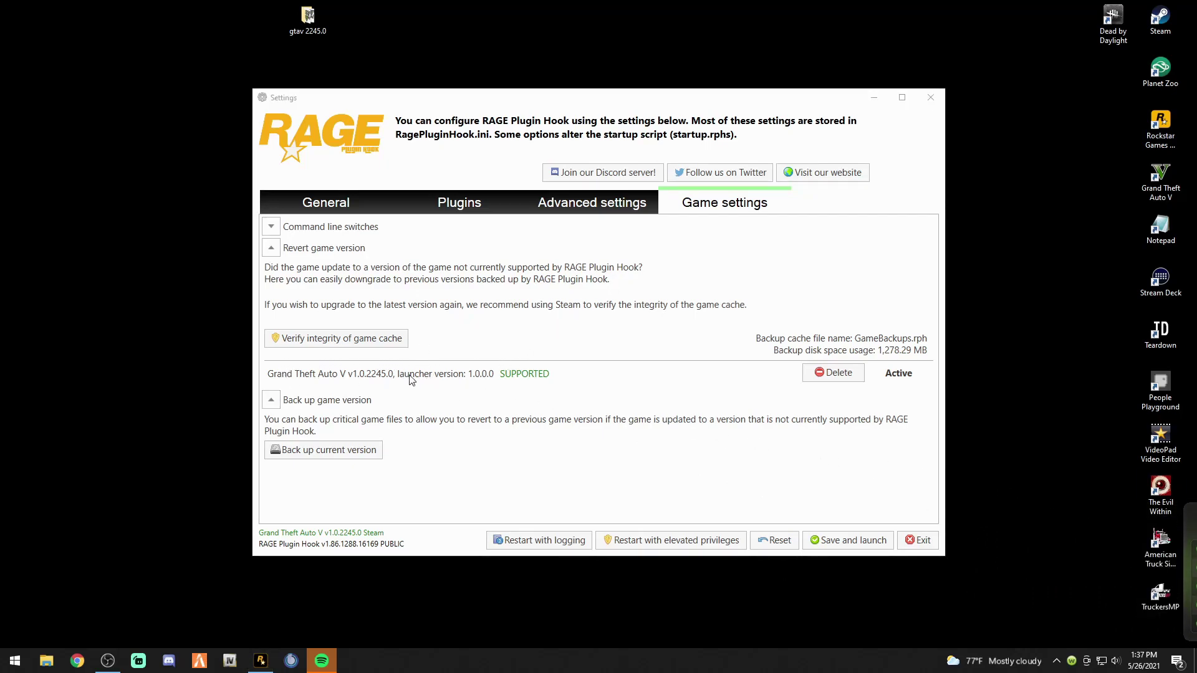
pyautogui.click(374, 381)
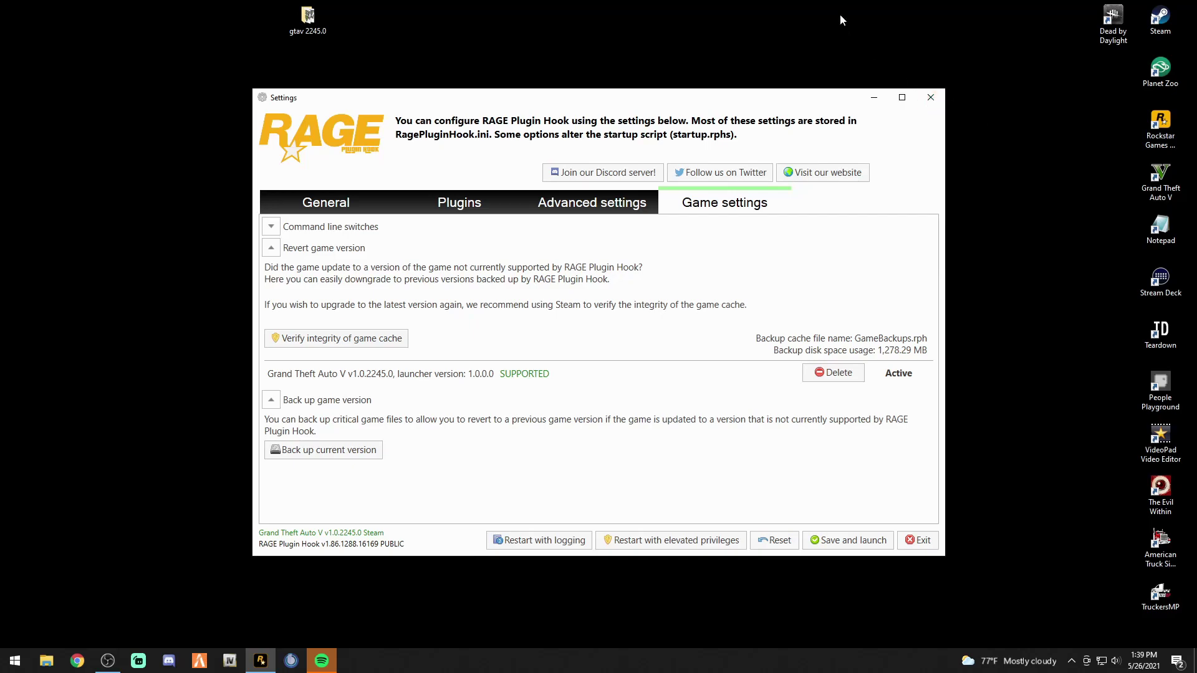
pyautogui.doubleClick(308, 20)
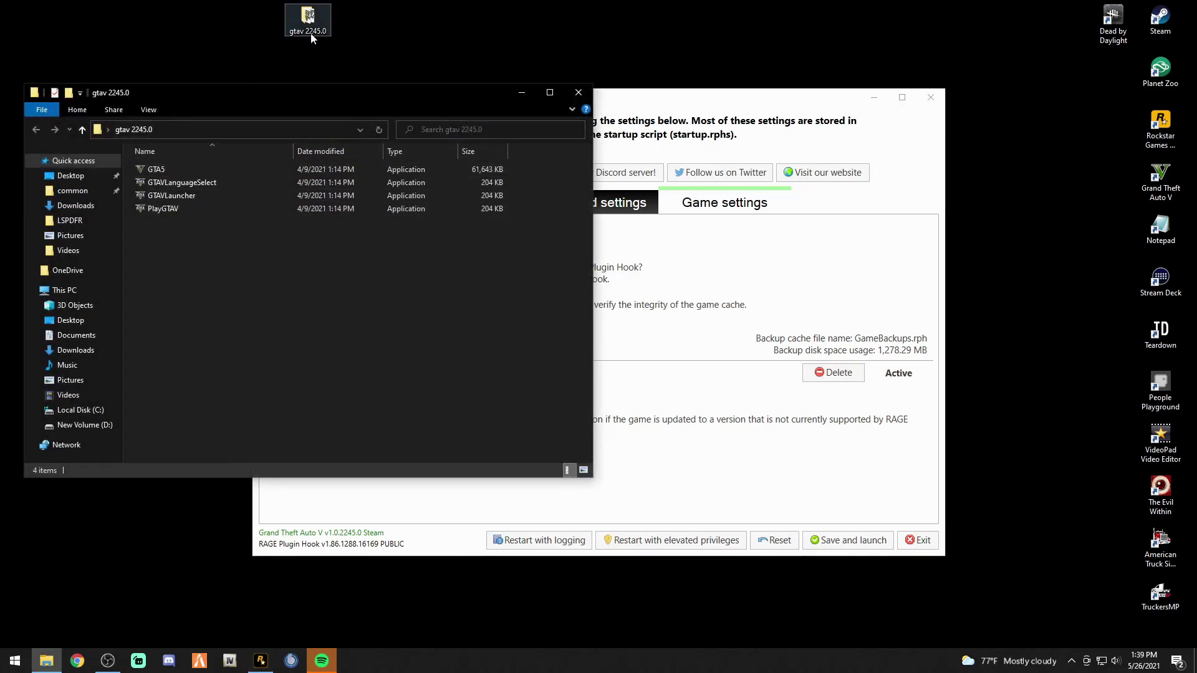
pyautogui.click(578, 92)
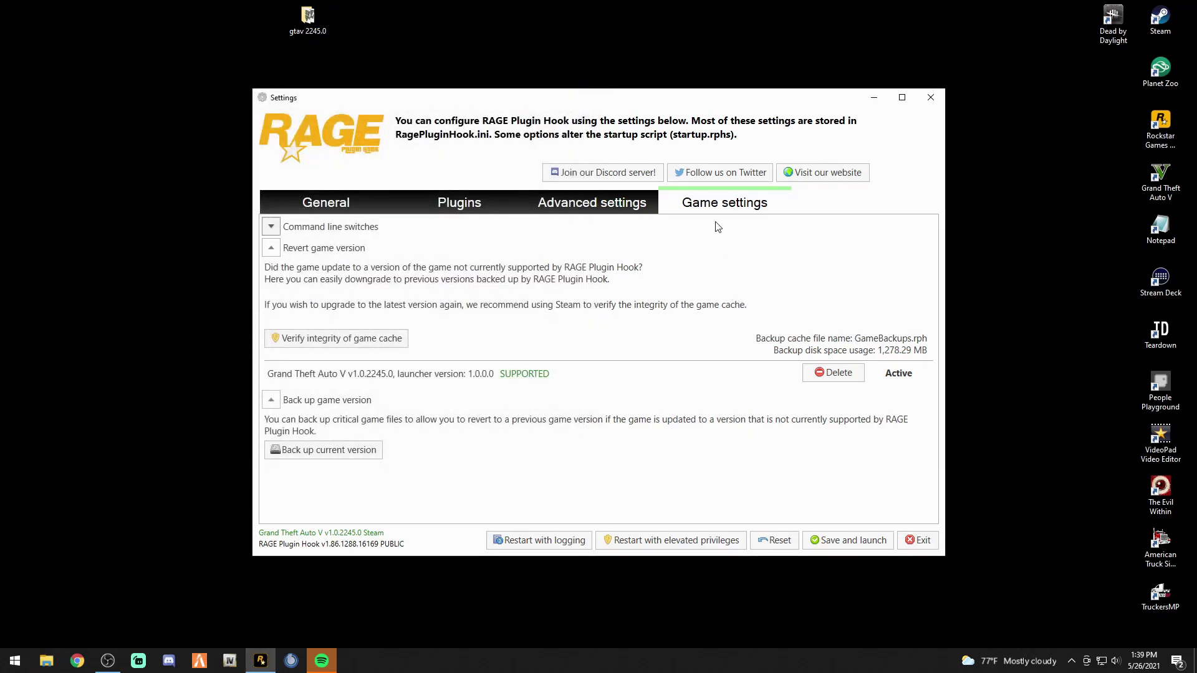
# - Collapse the Revert game version section and keep only the Back up game version section expanded
pyautogui.click(271, 402)
pyautogui.click(272, 247)
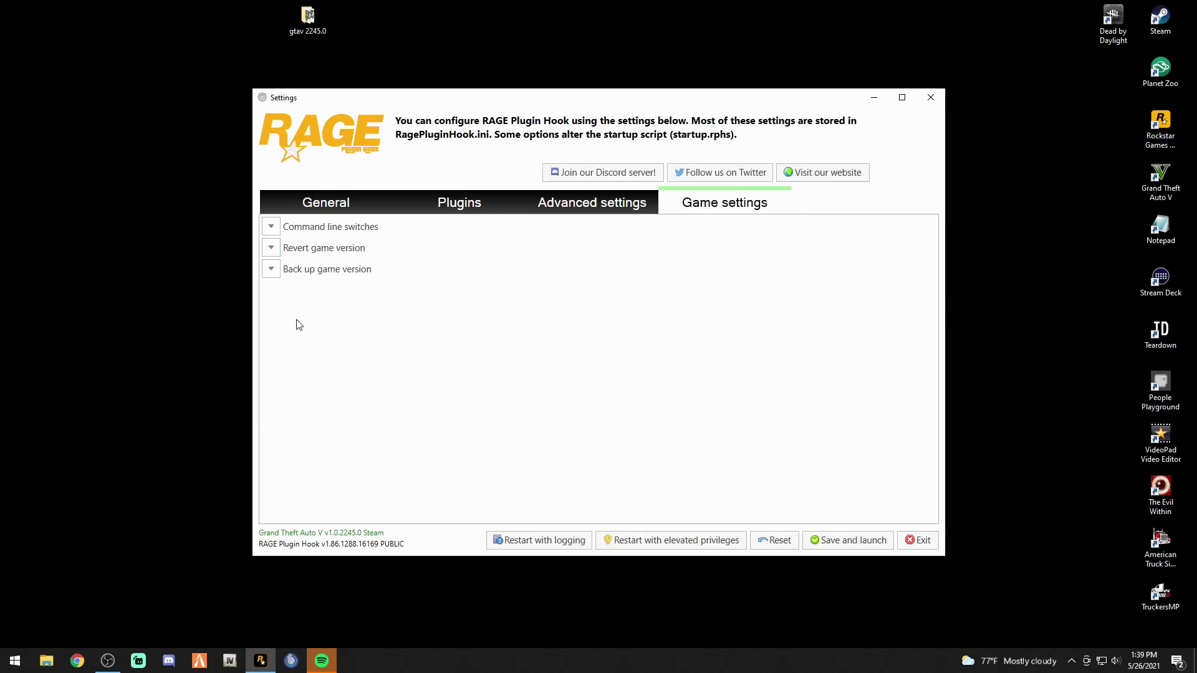
pyautogui.click(271, 268)
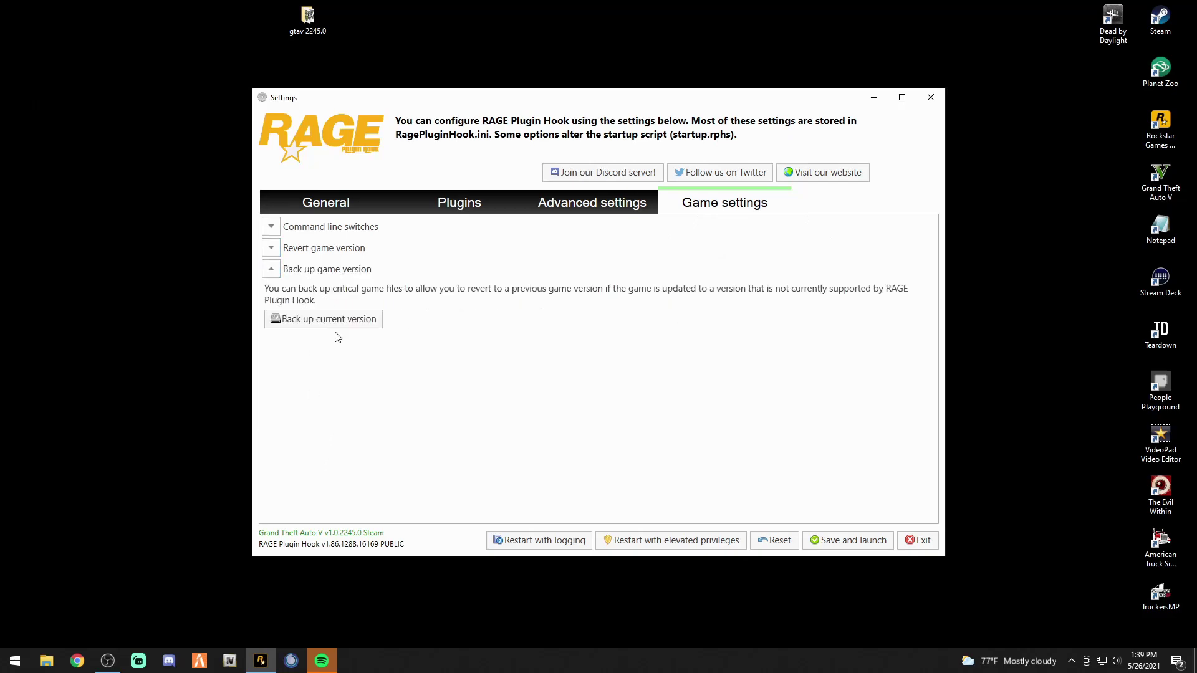